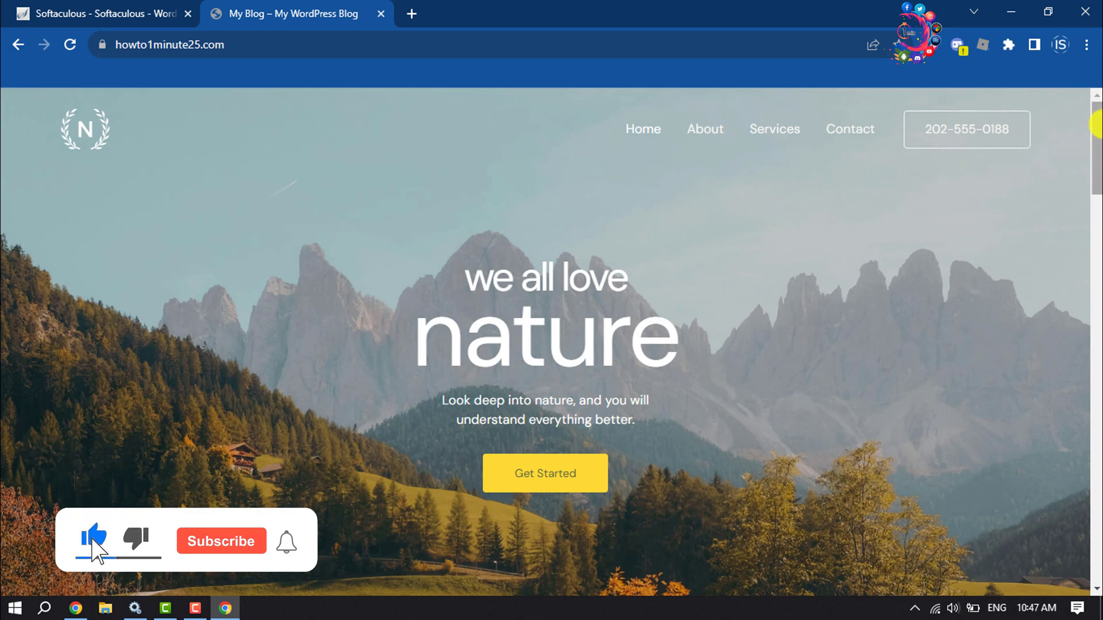
drag(1096, 124, 1056, 532)
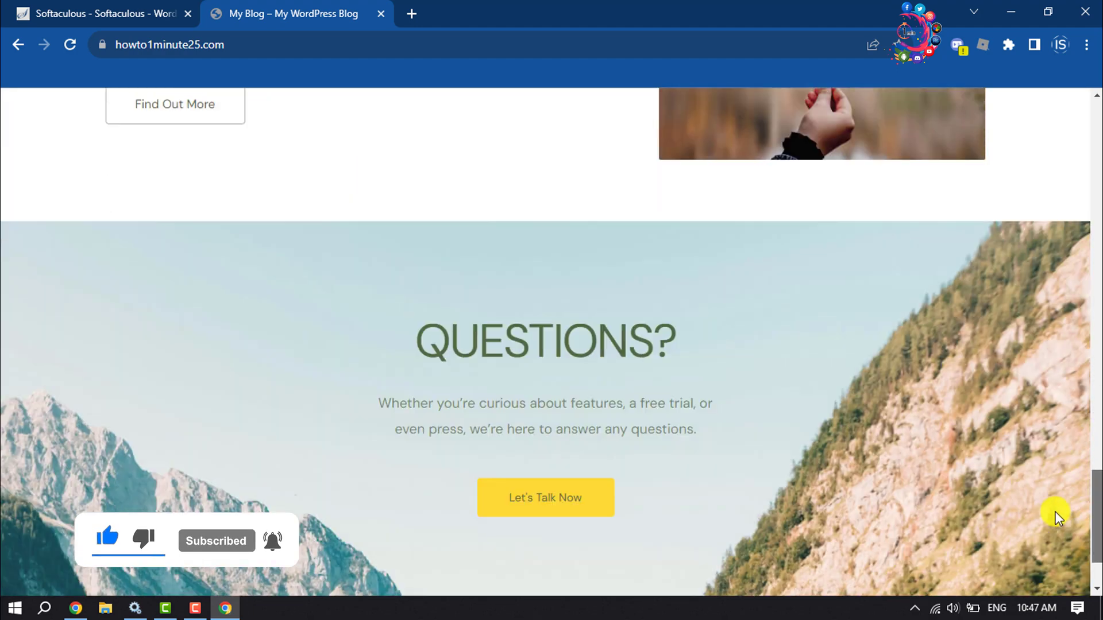
scroll(843, 333, up, 4)
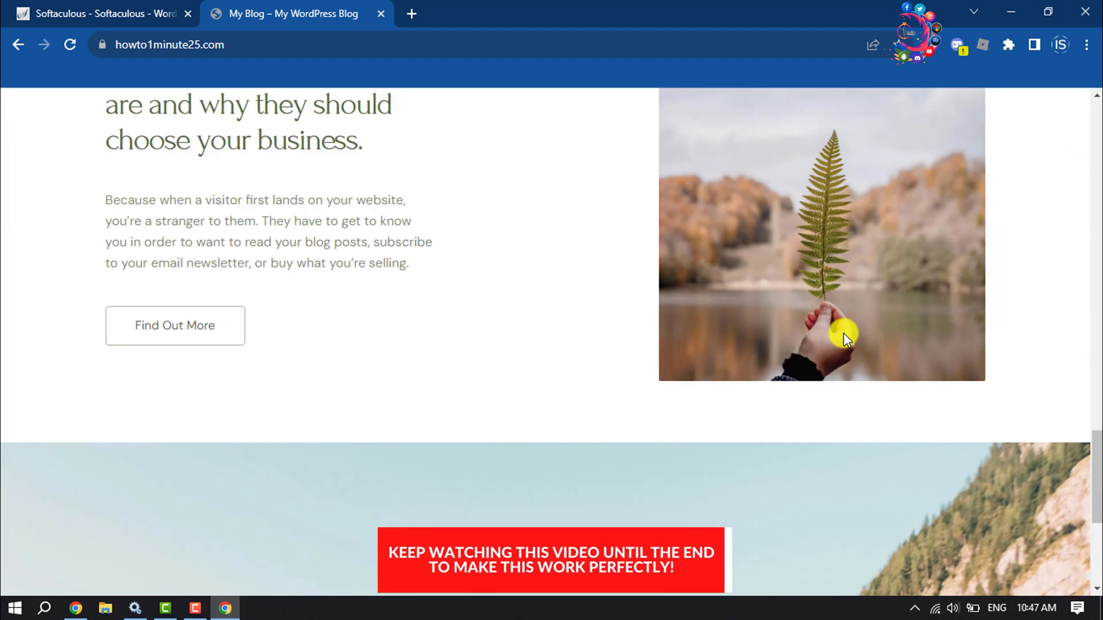
scroll(843, 334, up, 3)
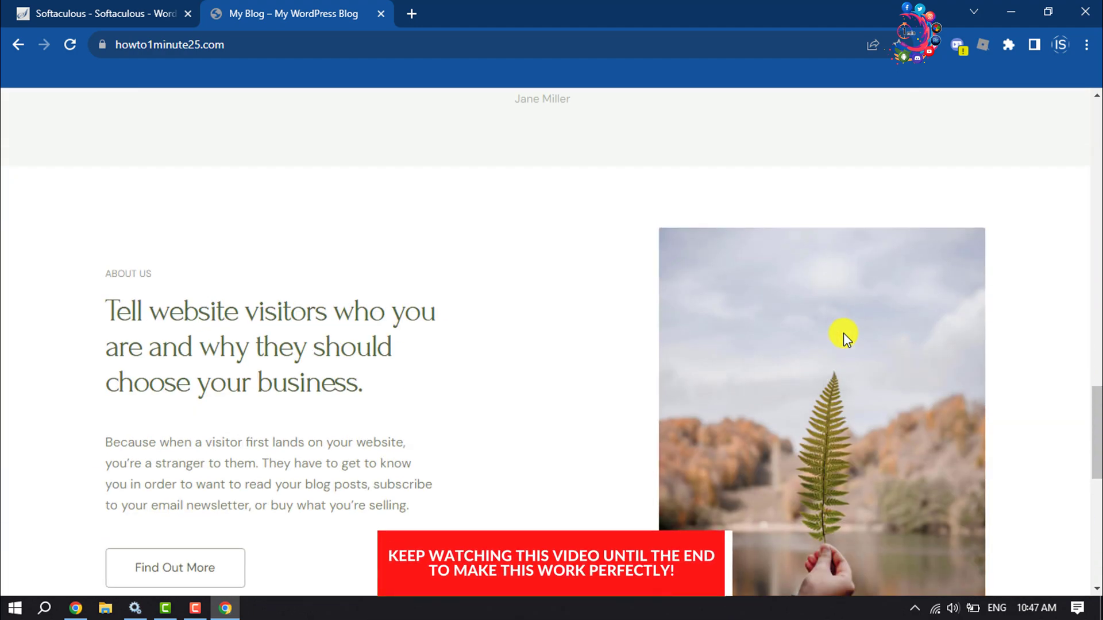
scroll(843, 333, up, 5)
scroll(843, 333, up, 4)
scroll(844, 333, up, 4)
scroll(843, 332, up, 1)
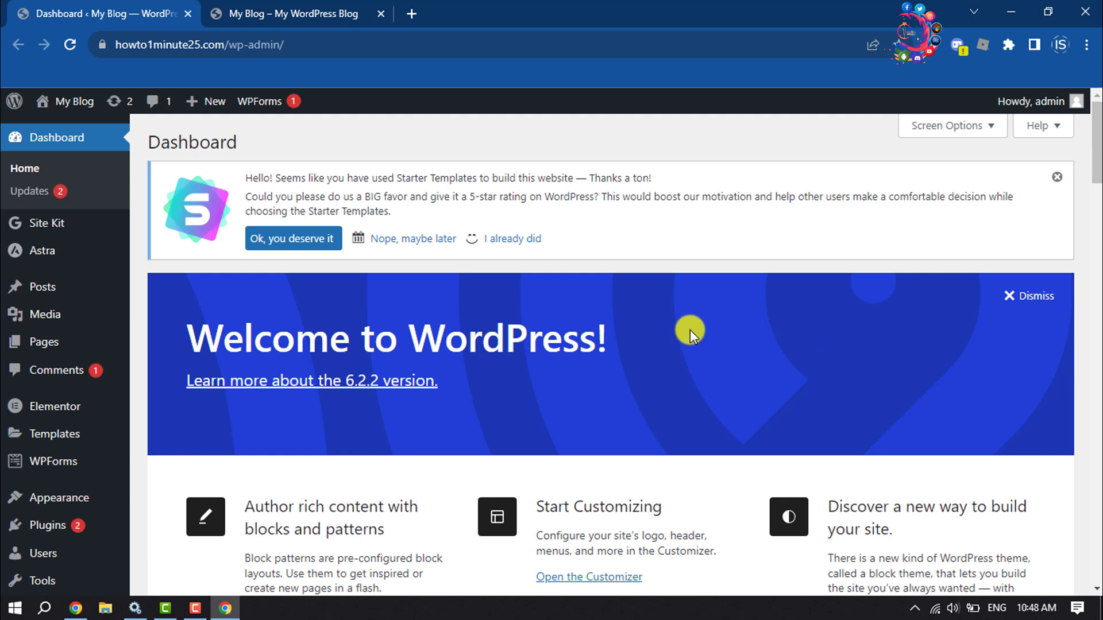
mouse_move(47, 524)
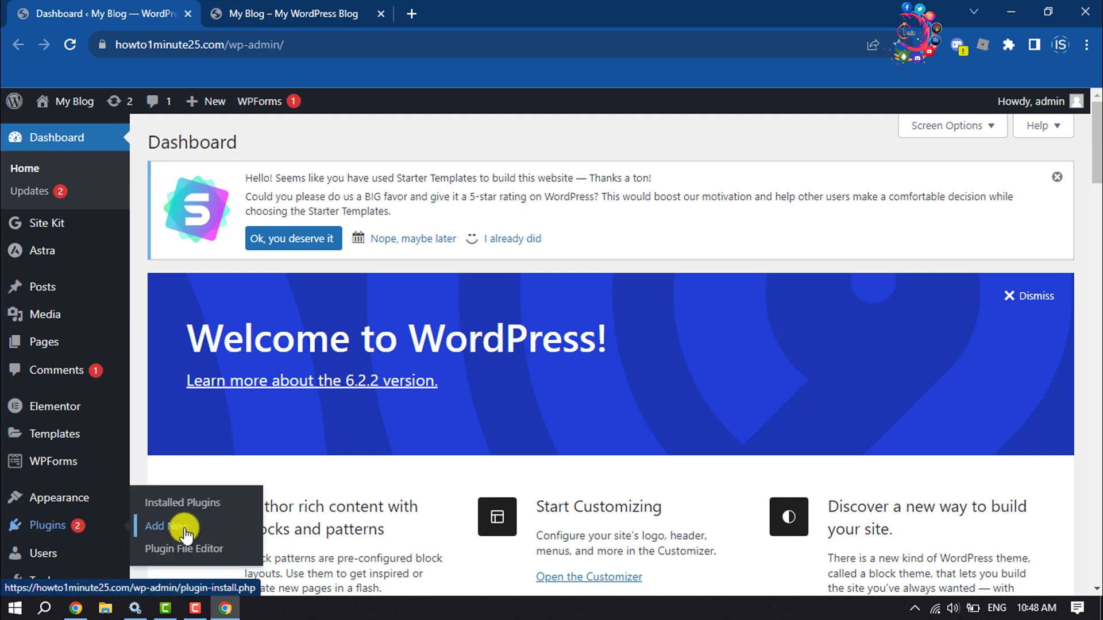
- Search Add New plugins for 'updraft', then install and activate UpdraftPlus WordPress Backup Plugin
click(185, 532)
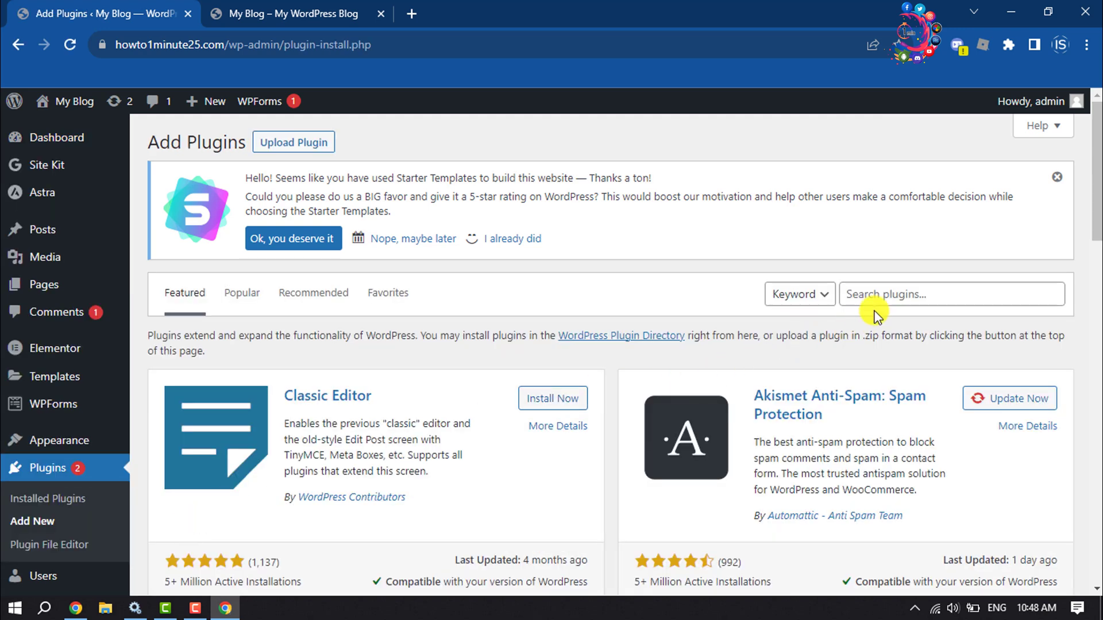
click(876, 294)
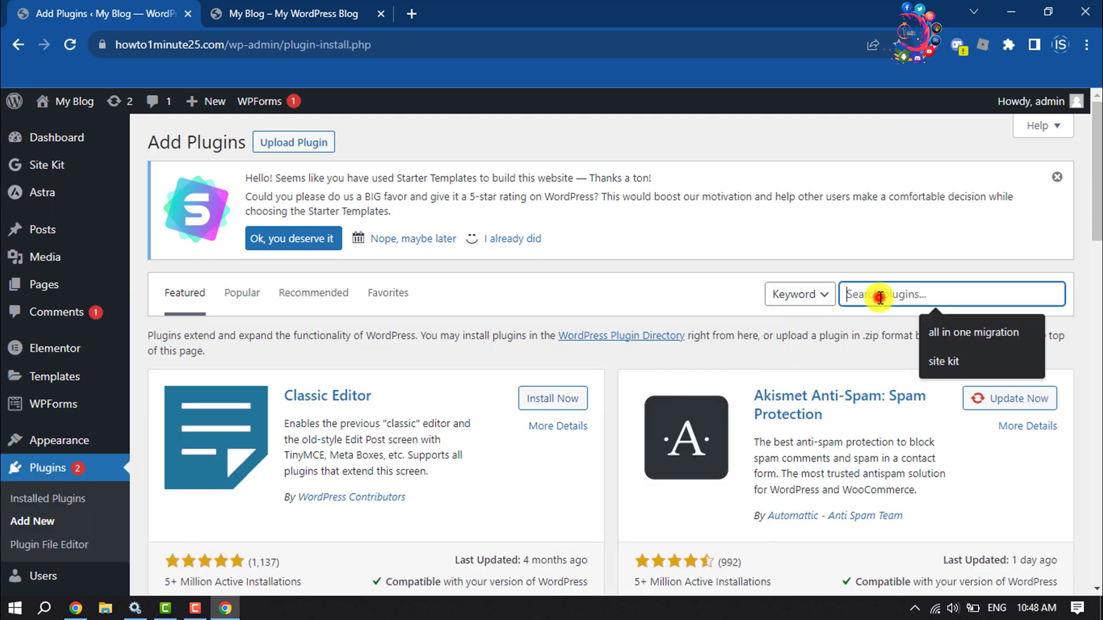
text(u)
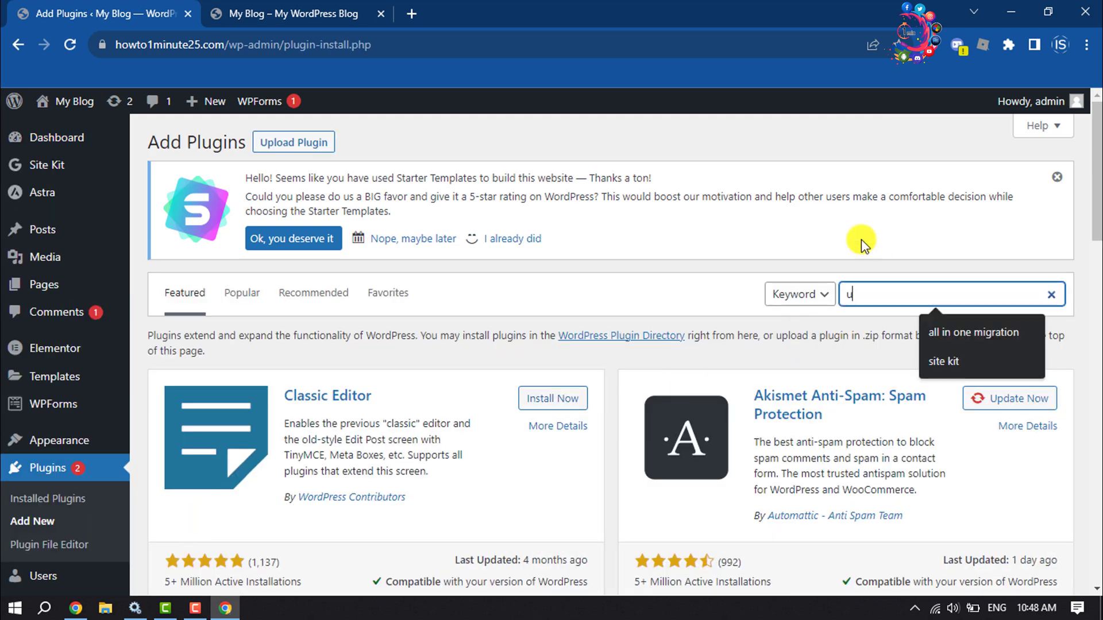
text(pdraft)
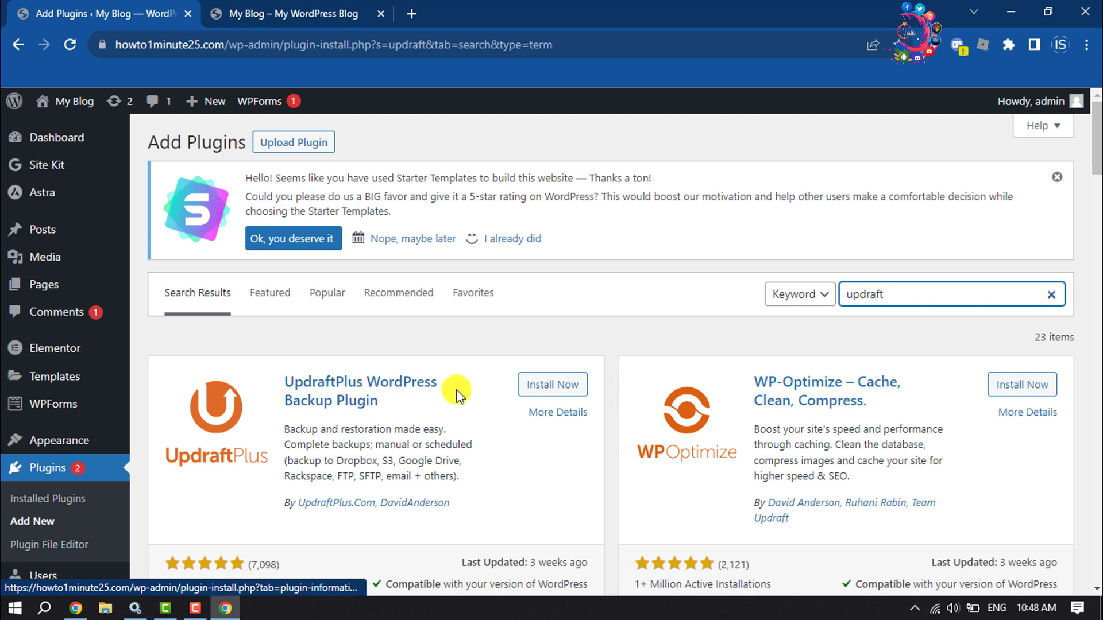
click(550, 392)
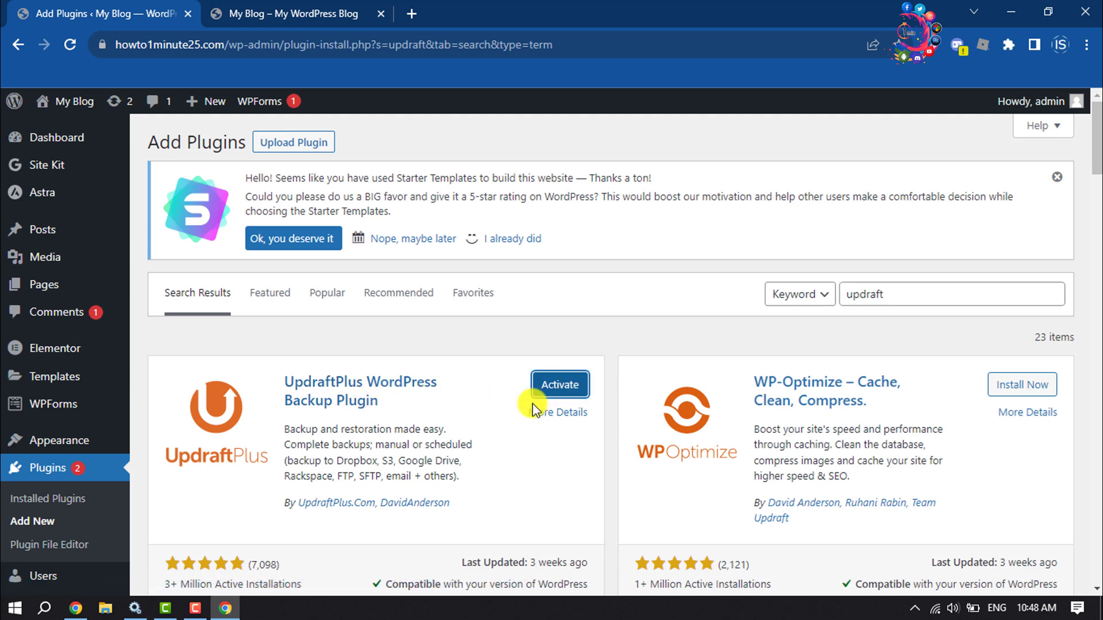
click(566, 398)
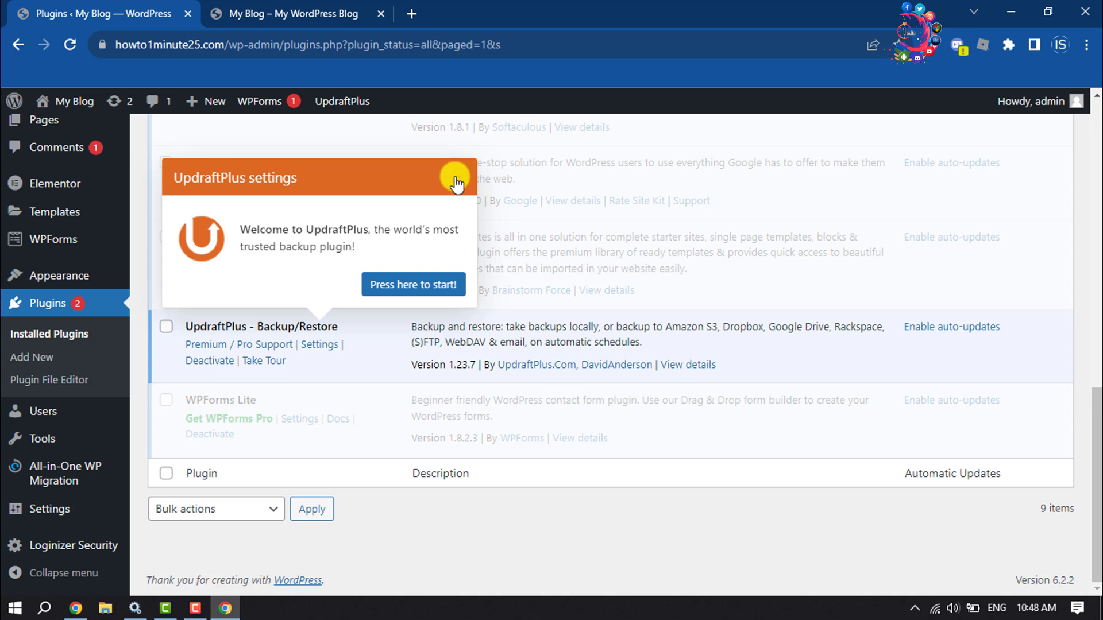
- Dismiss the UpdraftPlus welcome prompt and go to the UpdraftPlus Settings tab
click(457, 177)
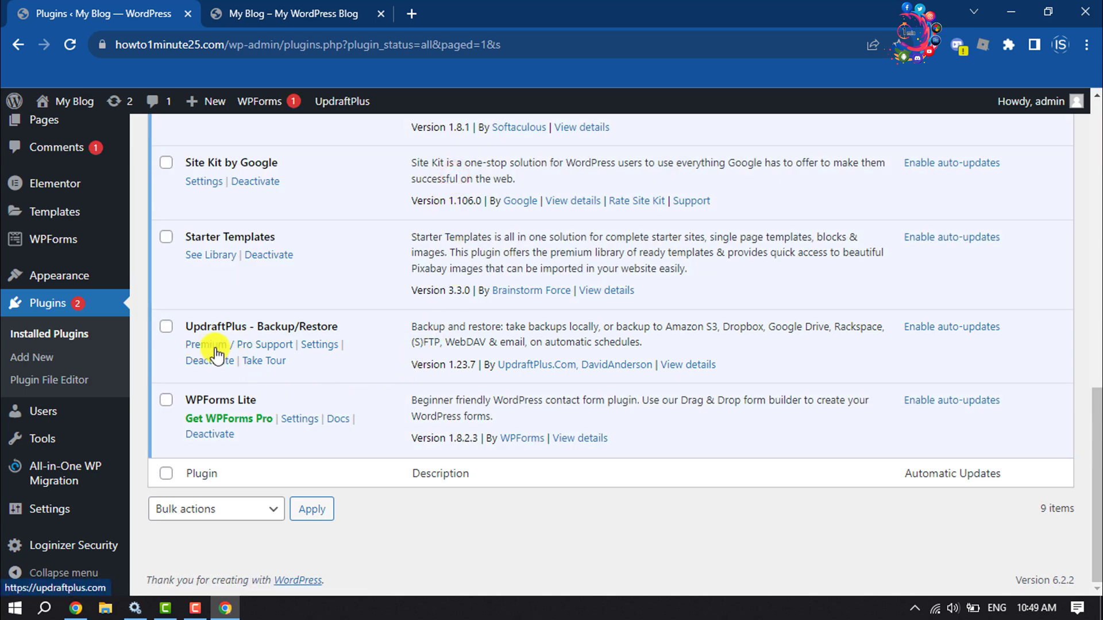
click(321, 347)
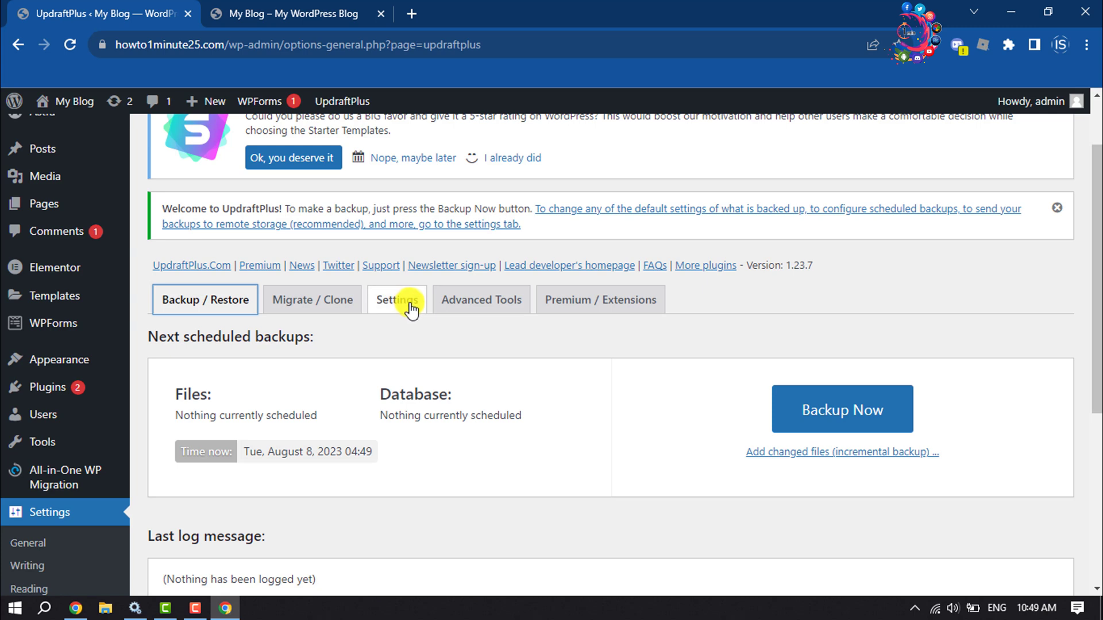
click(408, 310)
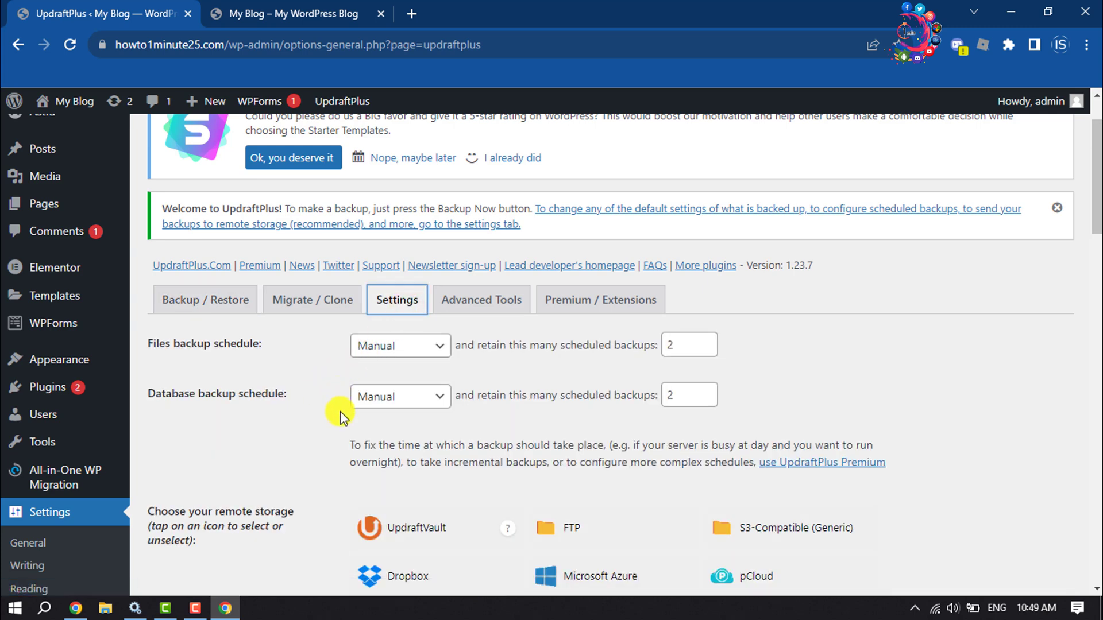
- Set both the Files and Database backup schedules to Weekly
click(393, 346)
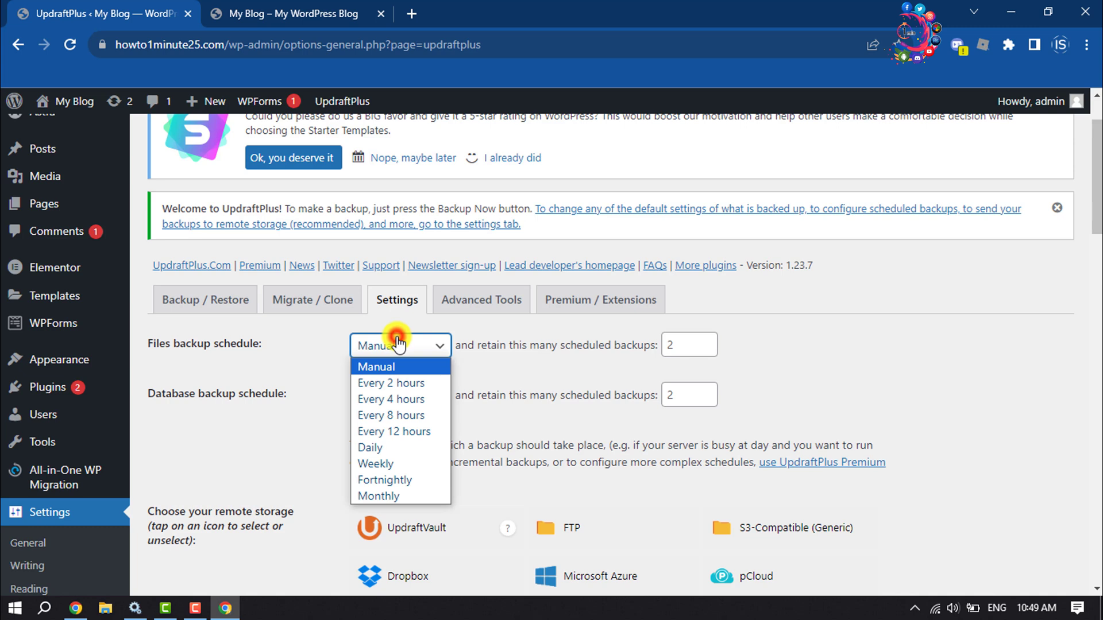
click(379, 462)
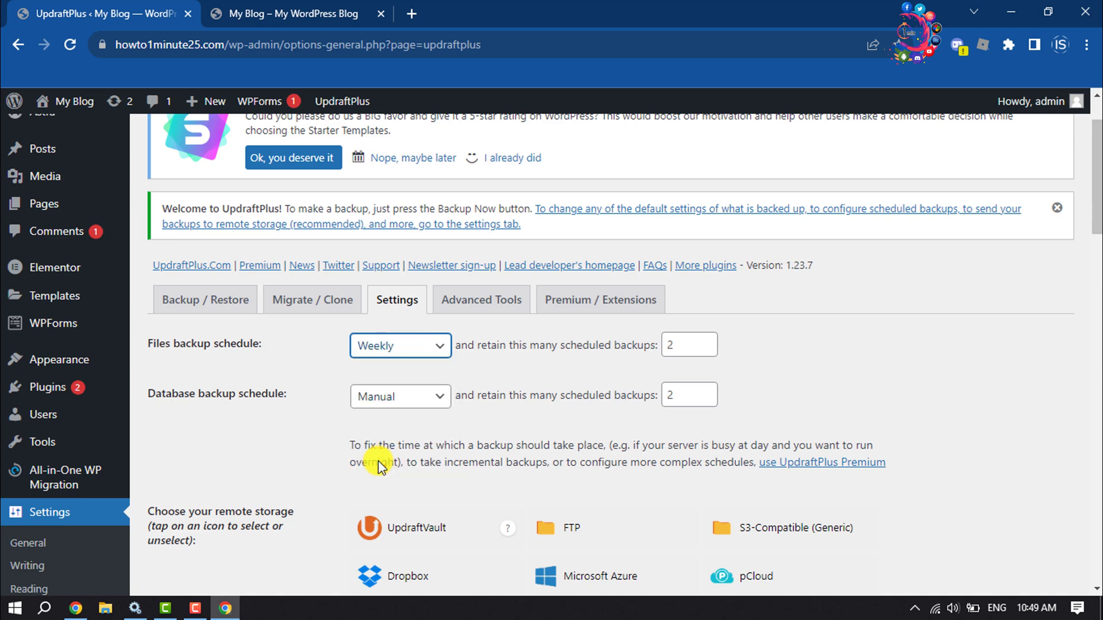
click(396, 398)
click(374, 529)
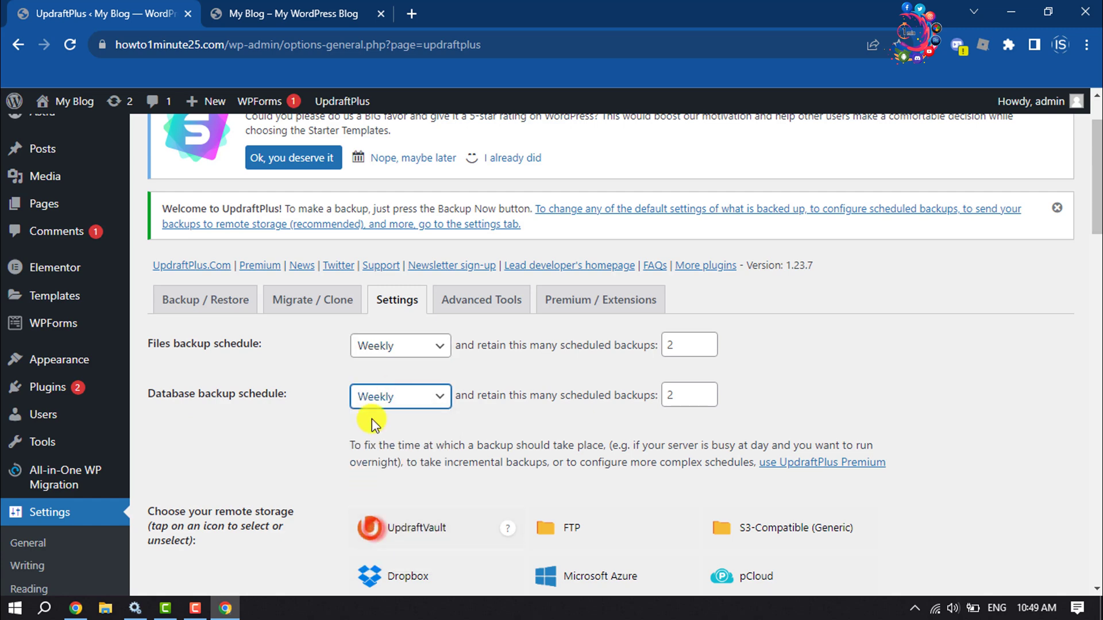
scroll(372, 418, down, 4)
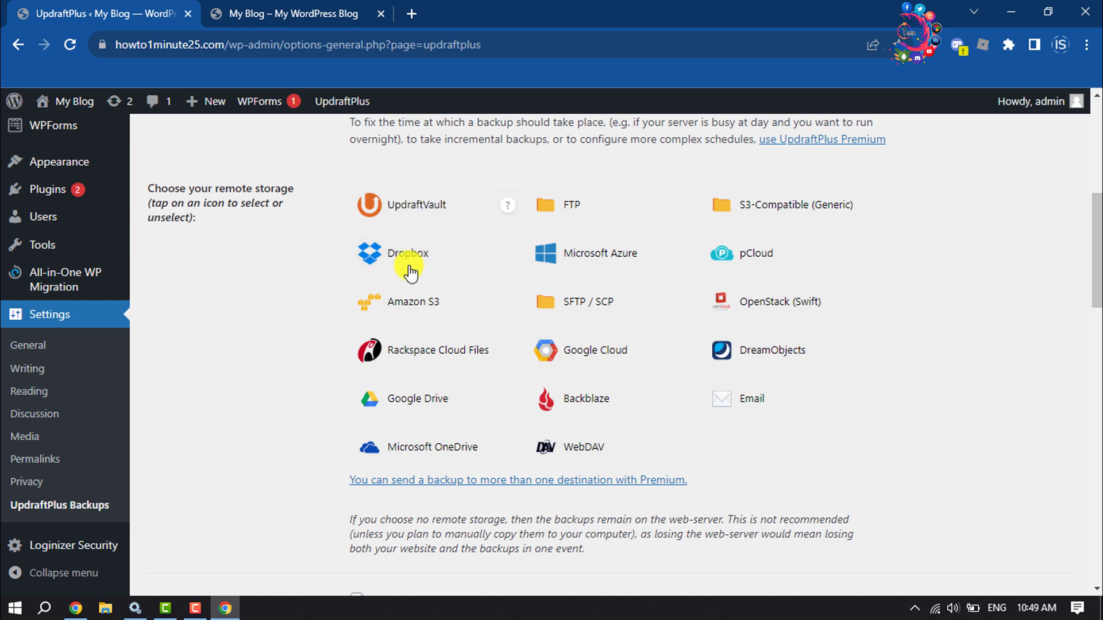
- Select Google Drive as remote storage and begin 'Sign in with Google'
click(409, 412)
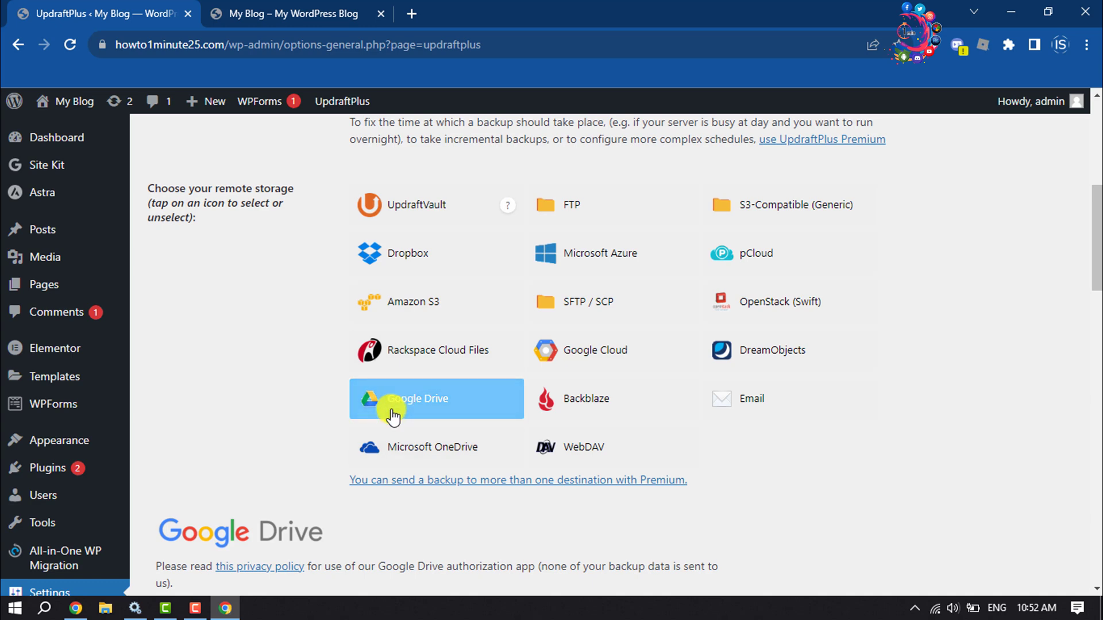
scroll(390, 419, down, 1)
scroll(384, 416, down, 4)
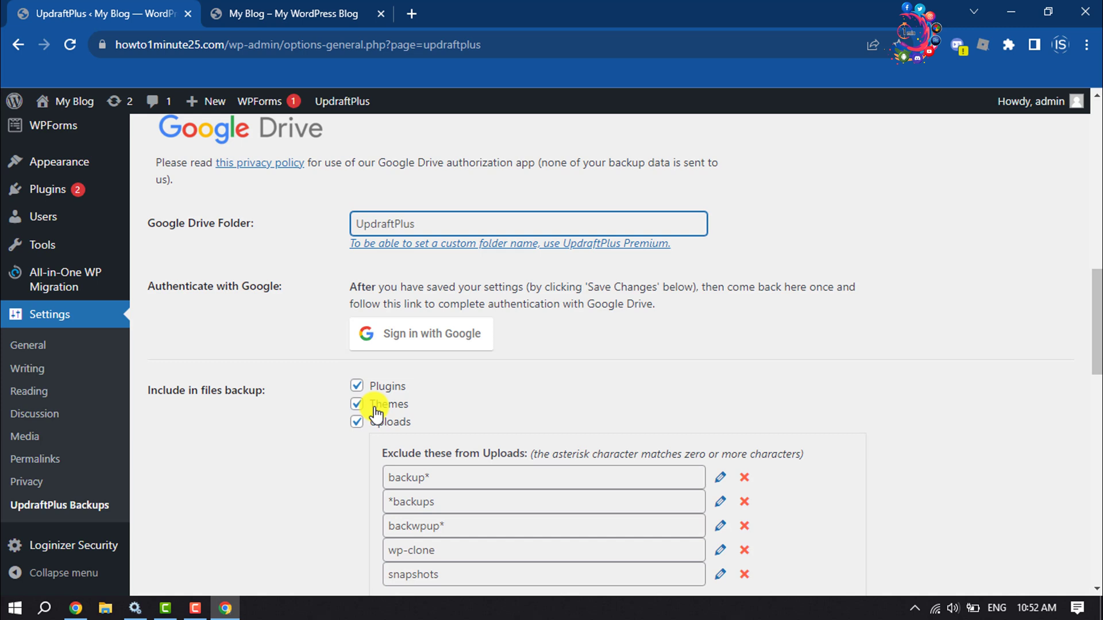
click(413, 343)
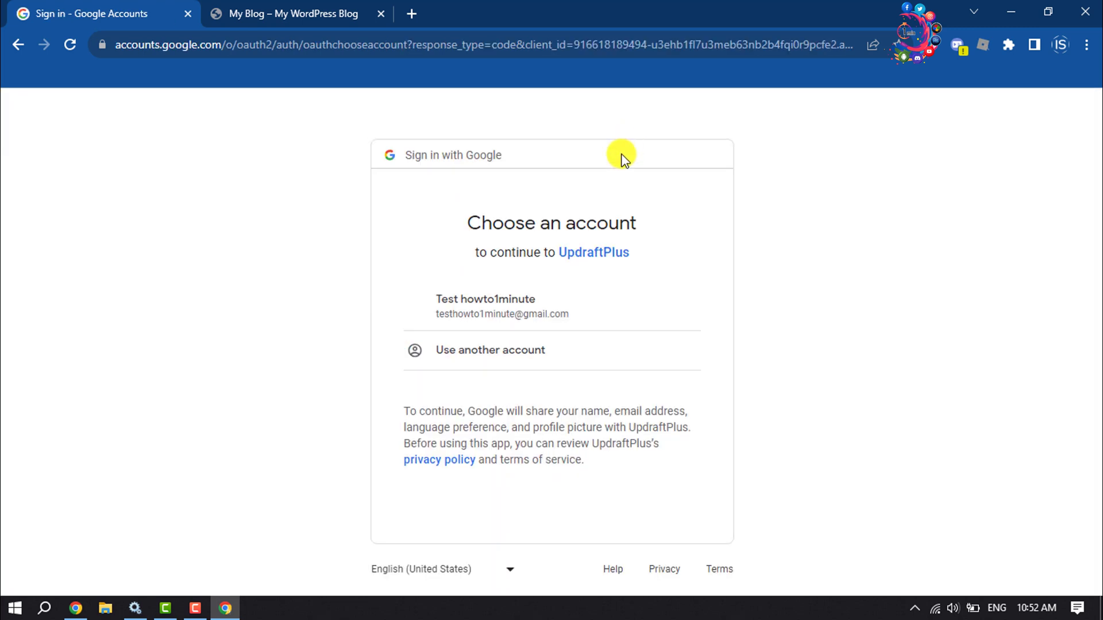
- Pick the Google account, allow UpdraftPlus Drive access, and complete setup back in WordPress
click(515, 312)
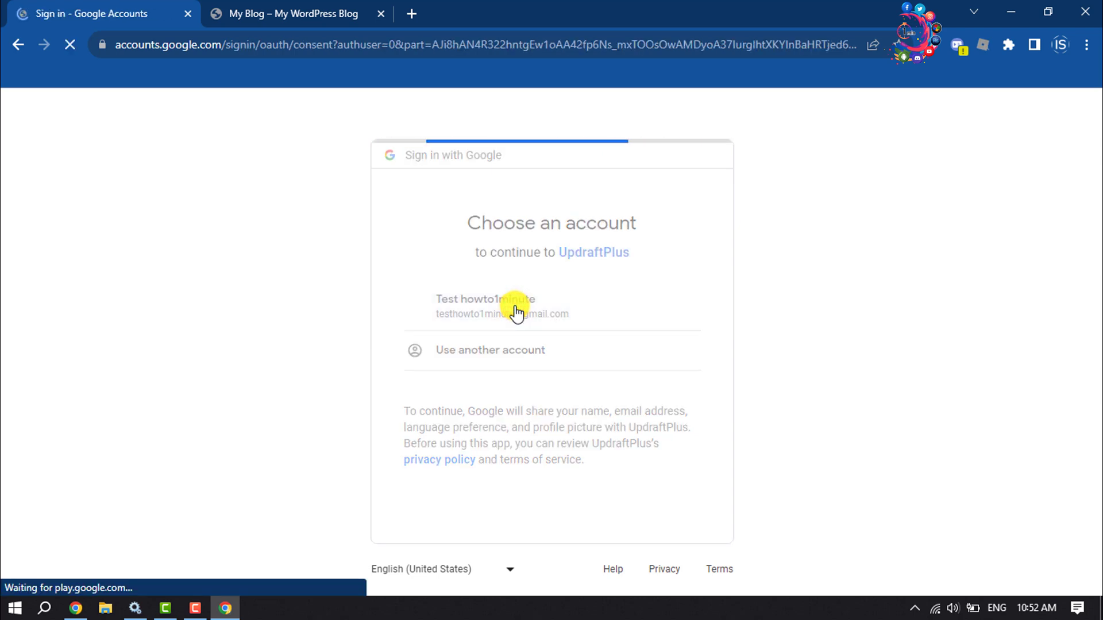
scroll(517, 307, down, 3)
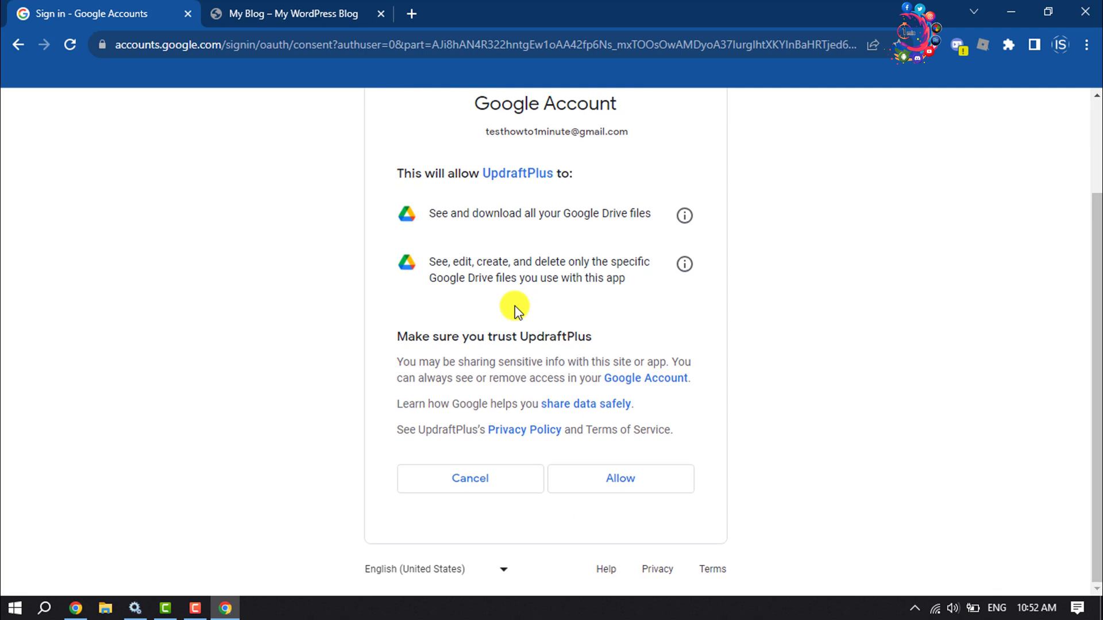
click(602, 492)
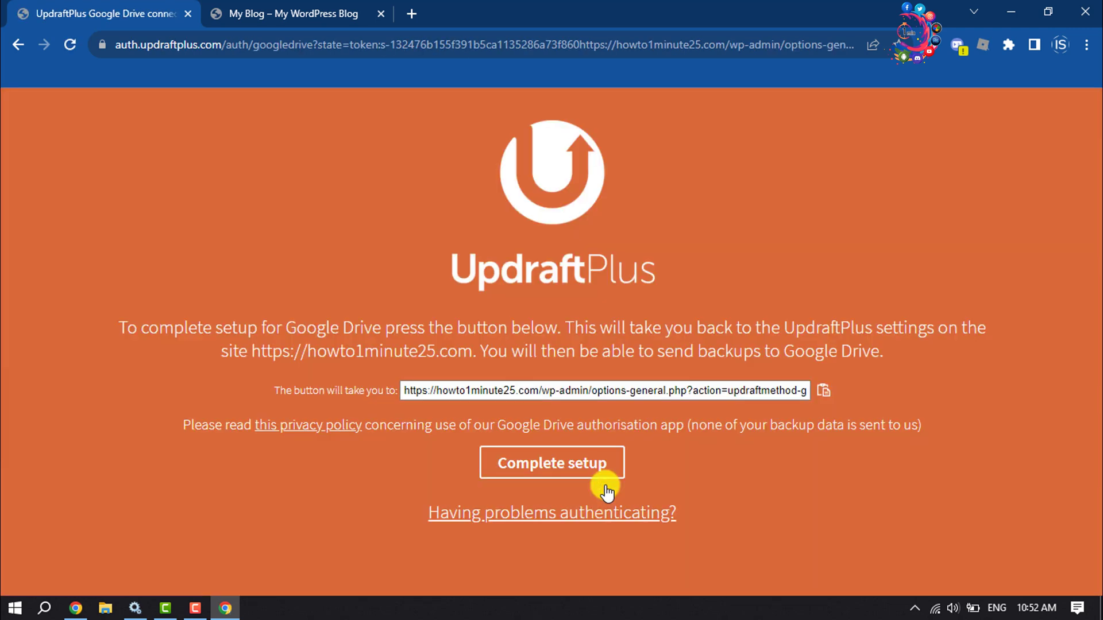
click(567, 470)
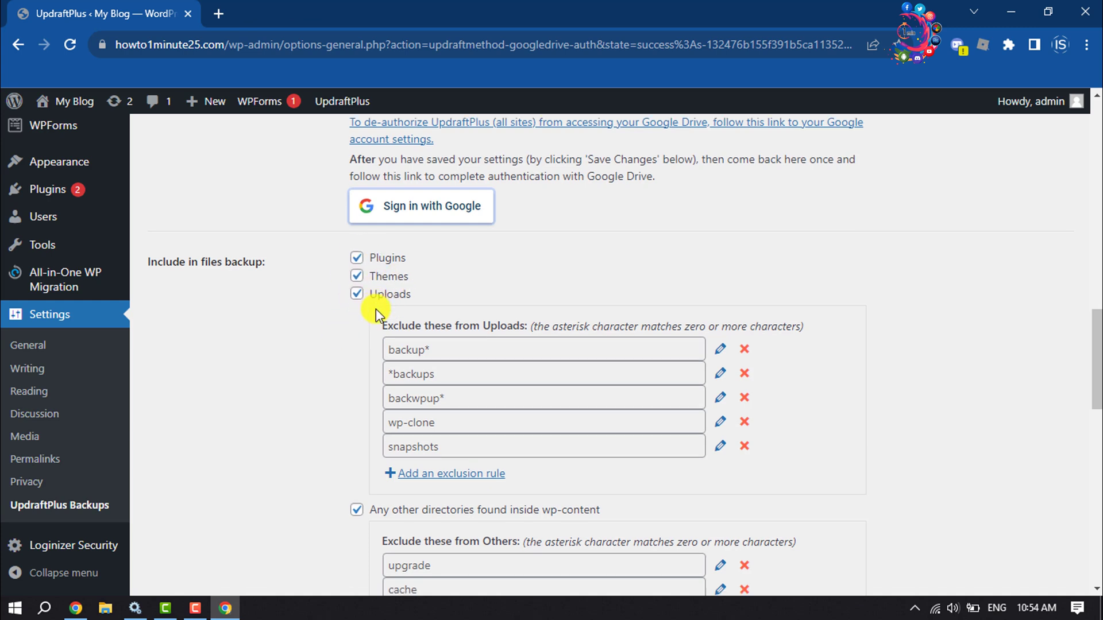
scroll(376, 309, down, 1)
scroll(362, 336, down, 2)
scroll(352, 375, down, 1)
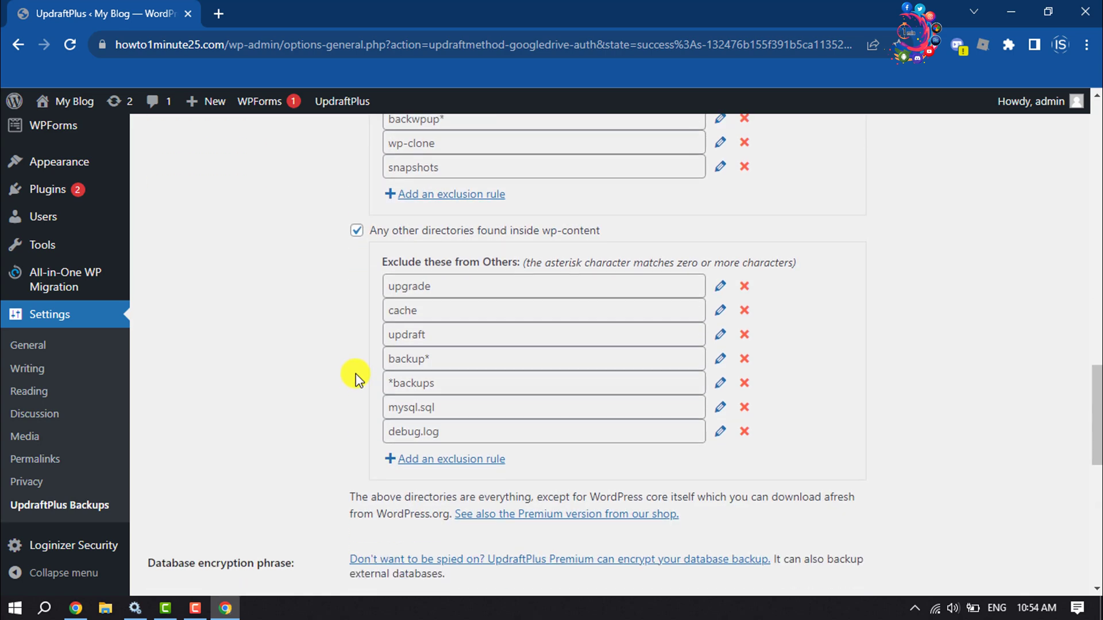
scroll(371, 354, down, 1)
scroll(356, 374, down, 1)
scroll(356, 374, down, 1)
scroll(356, 379, down, 1)
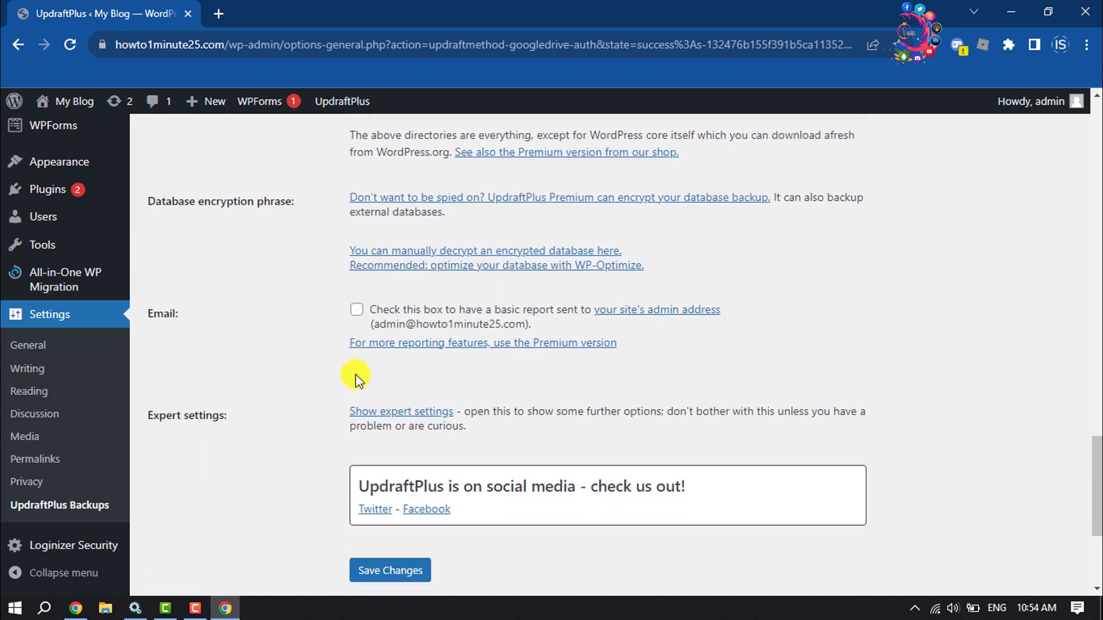
scroll(359, 381, down, 2)
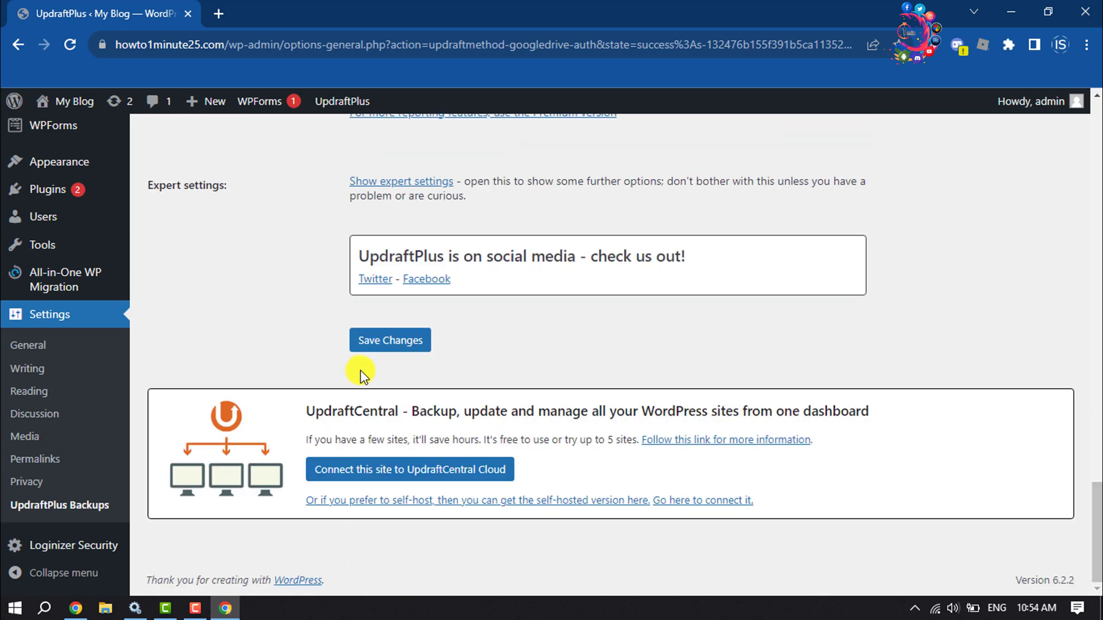
- Save Changes at the bottom of the UpdraftPlus Settings tab
click(389, 341)
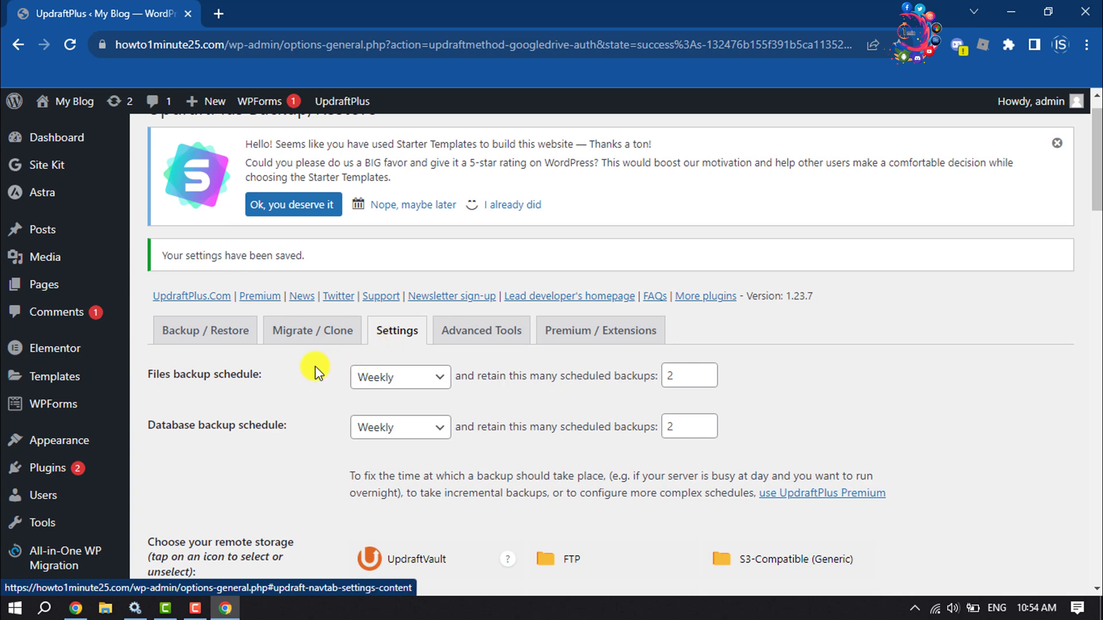
- Run Backup Now from the Backup / Restore tab and close the completion message
click(206, 337)
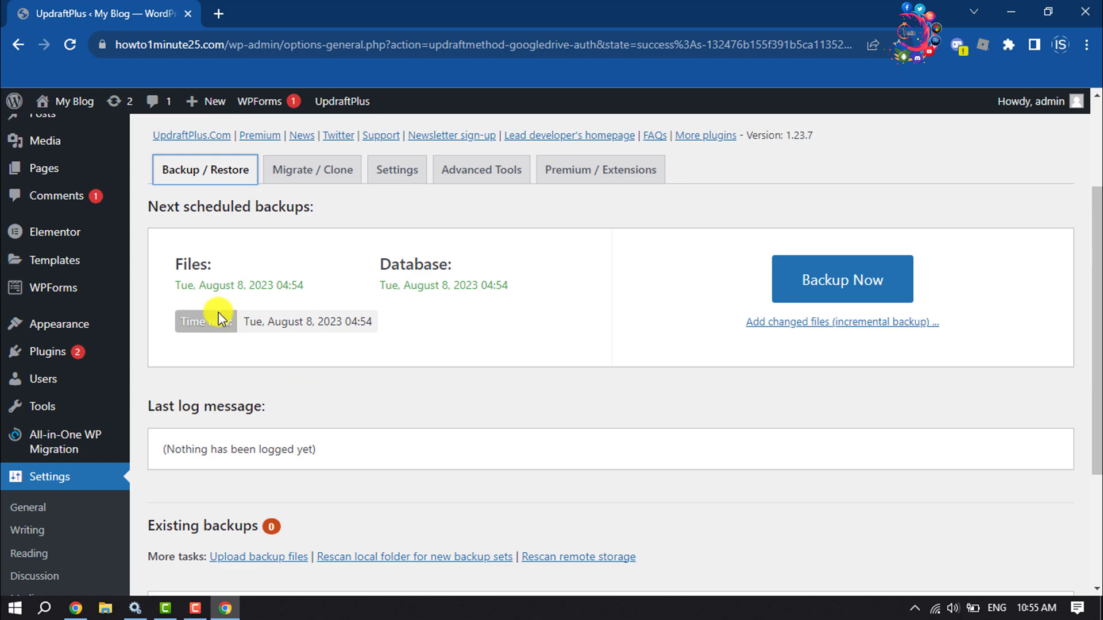
click(893, 274)
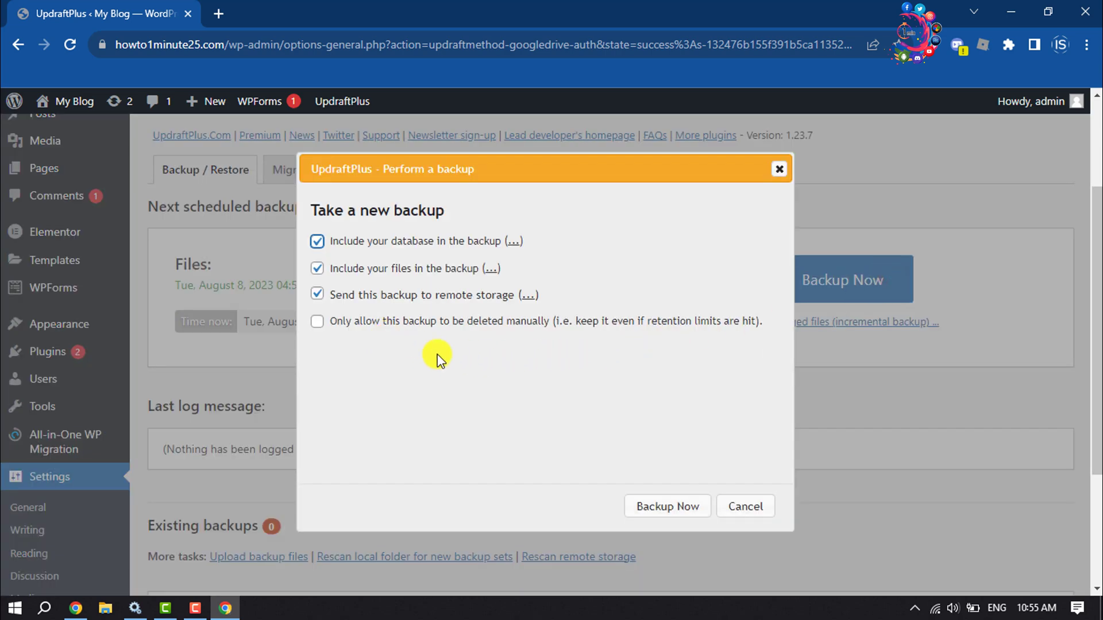
click(660, 510)
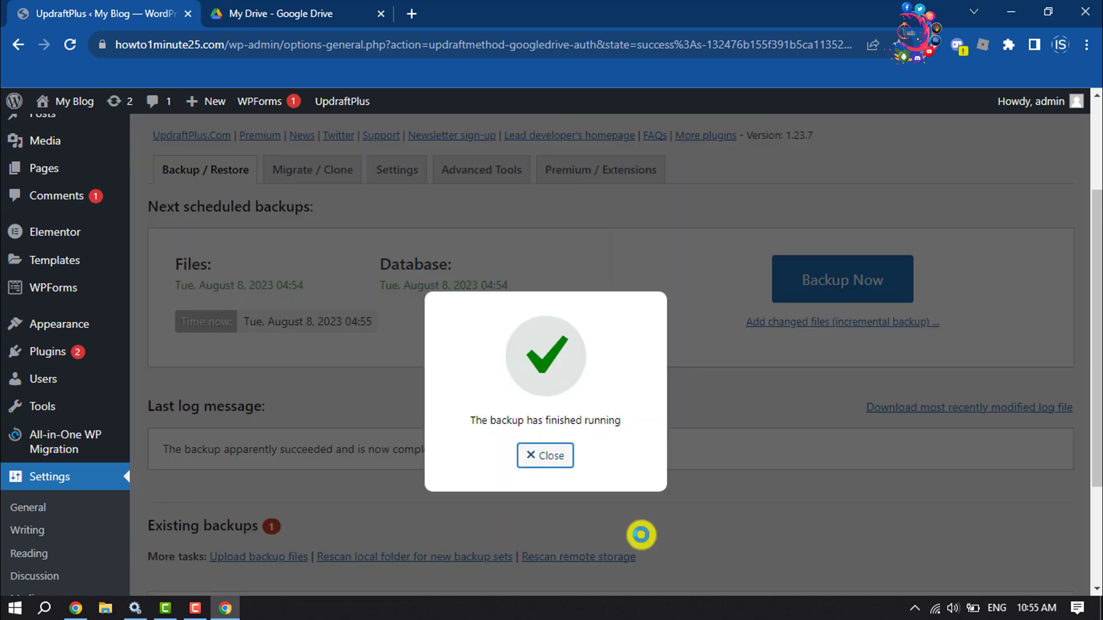
click(556, 454)
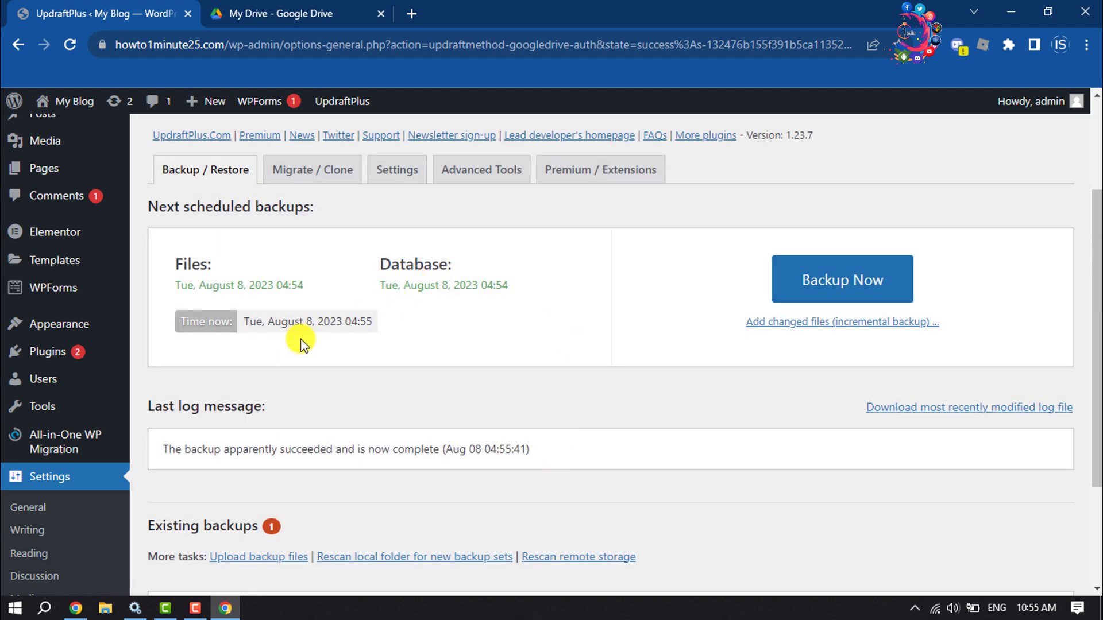
- Open the UpdraftPlus folder in Google Drive, then return to WordPress Existing backups
click(284, 13)
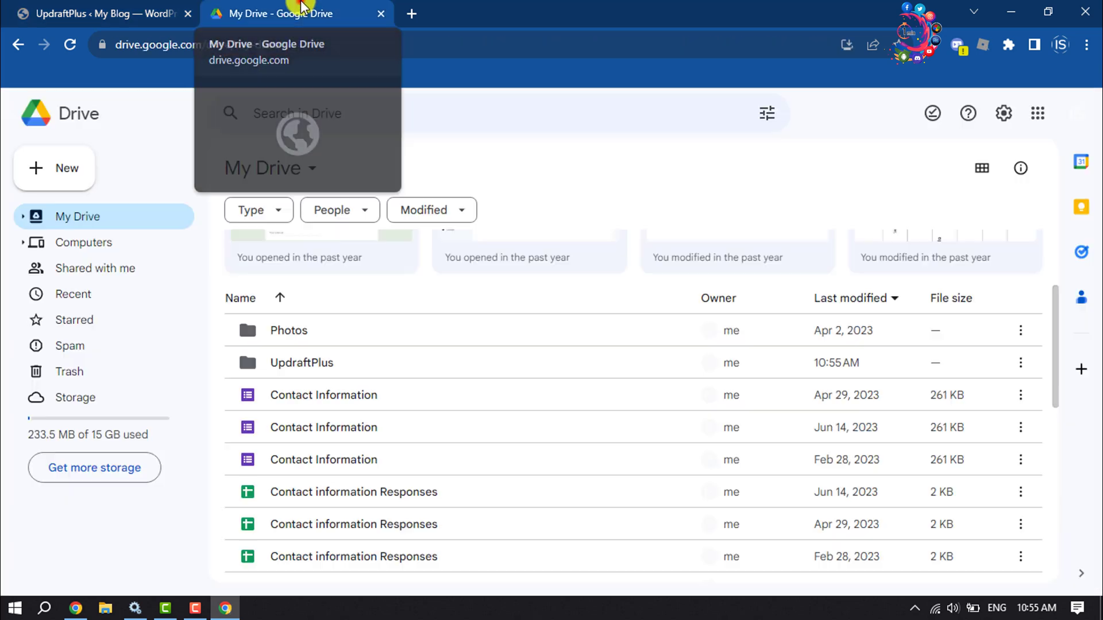
double_click(291, 368)
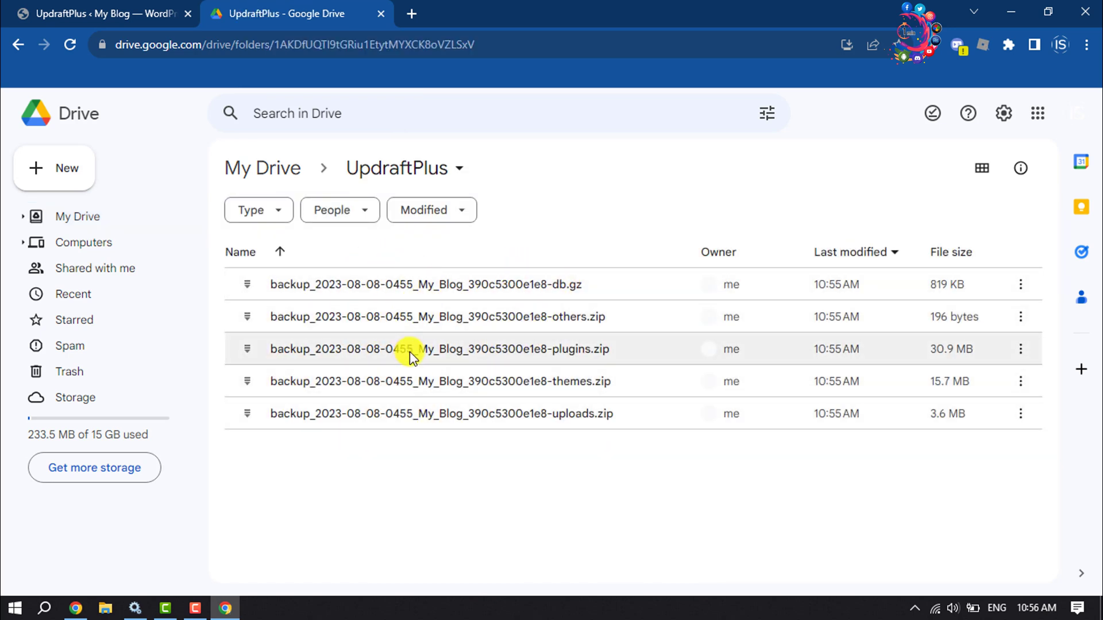
click(5, 6)
scroll(367, 543, down, 2)
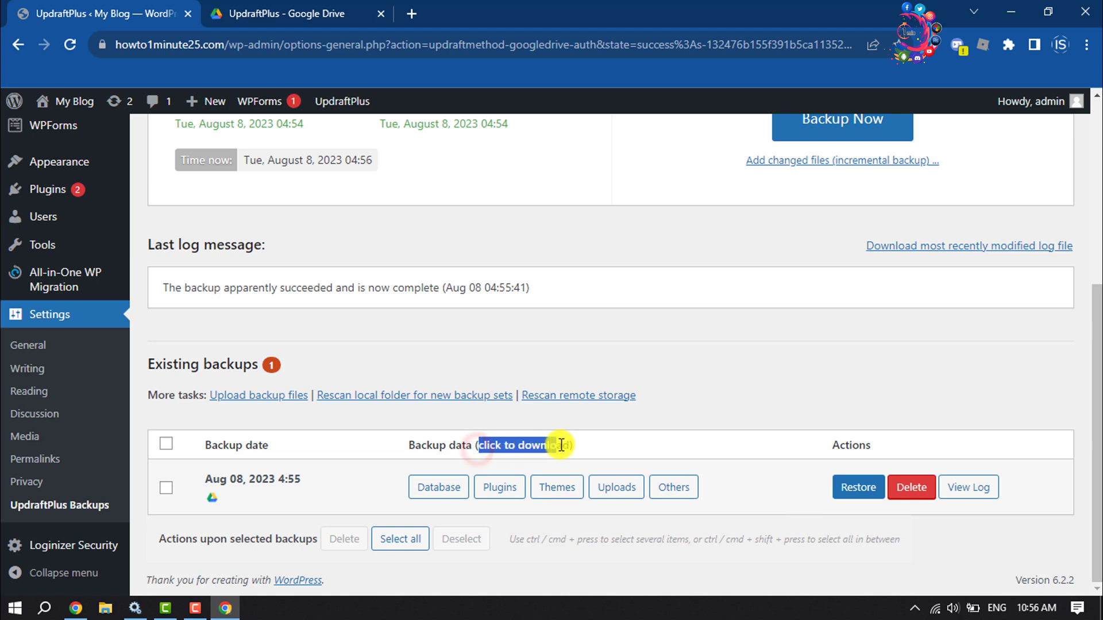
drag(479, 449, 568, 445)
click(618, 456)
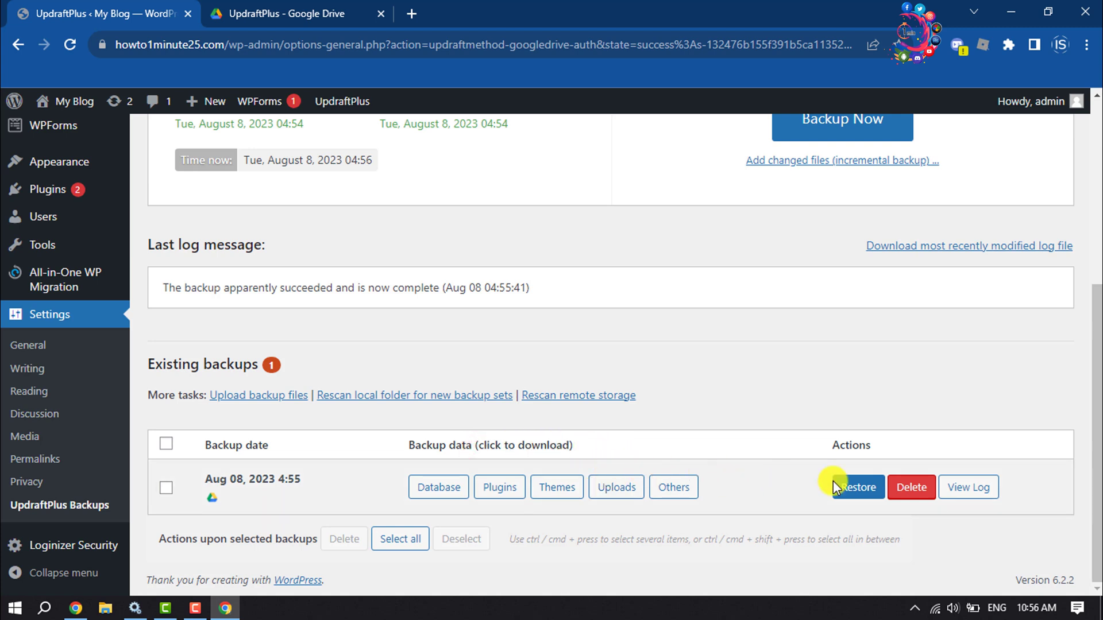
click(853, 487)
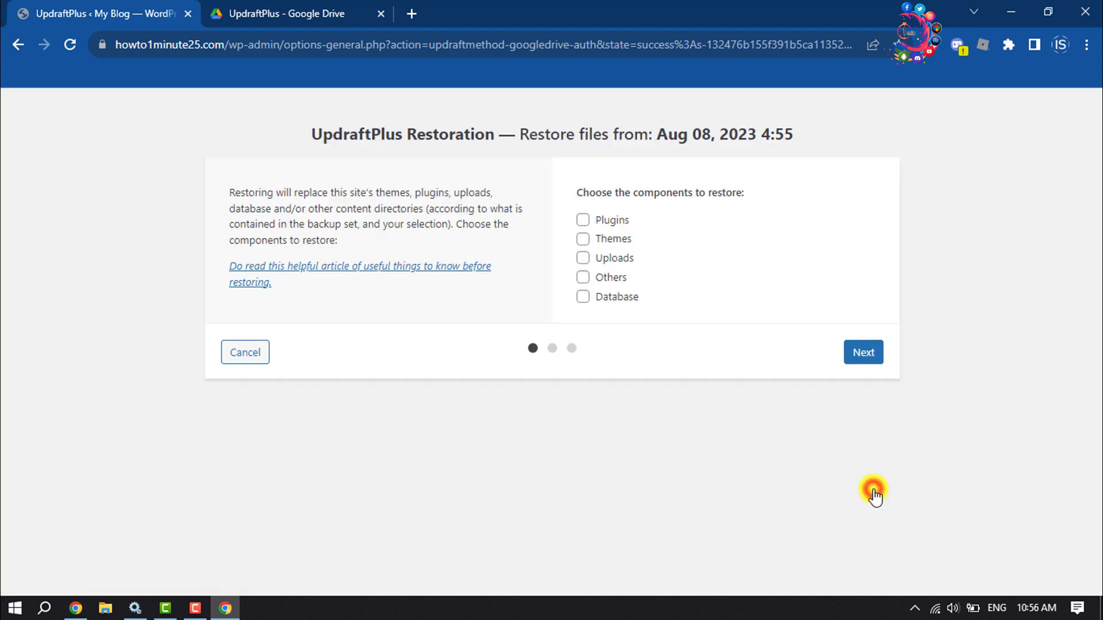
click(595, 225)
click(597, 240)
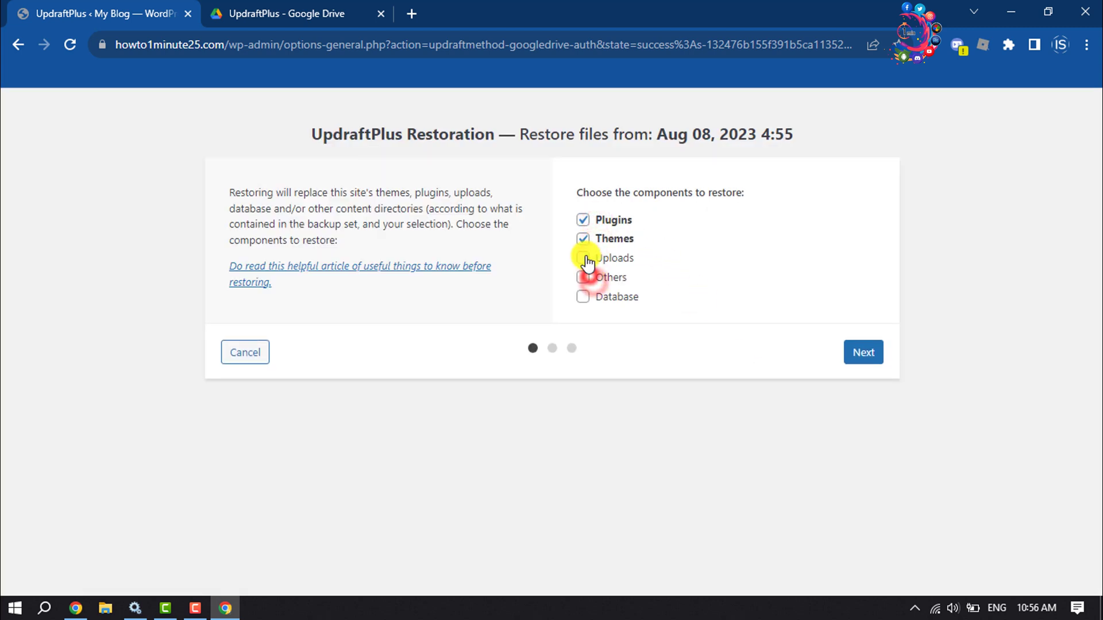
click(584, 259)
click(584, 277)
click(584, 296)
click(862, 353)
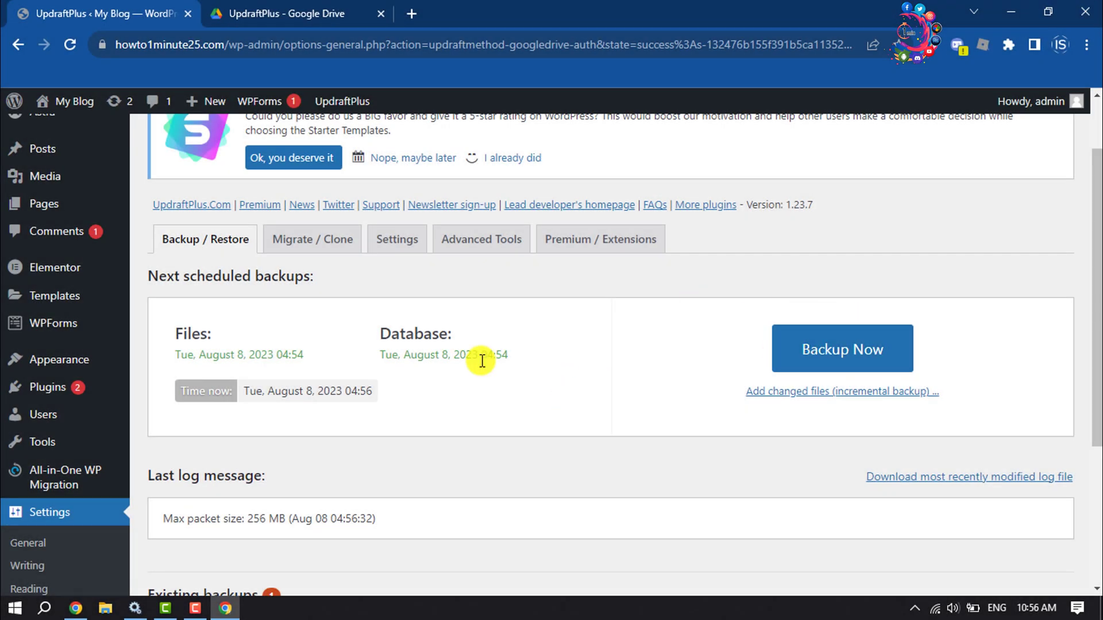
scroll(482, 360, up, 2)
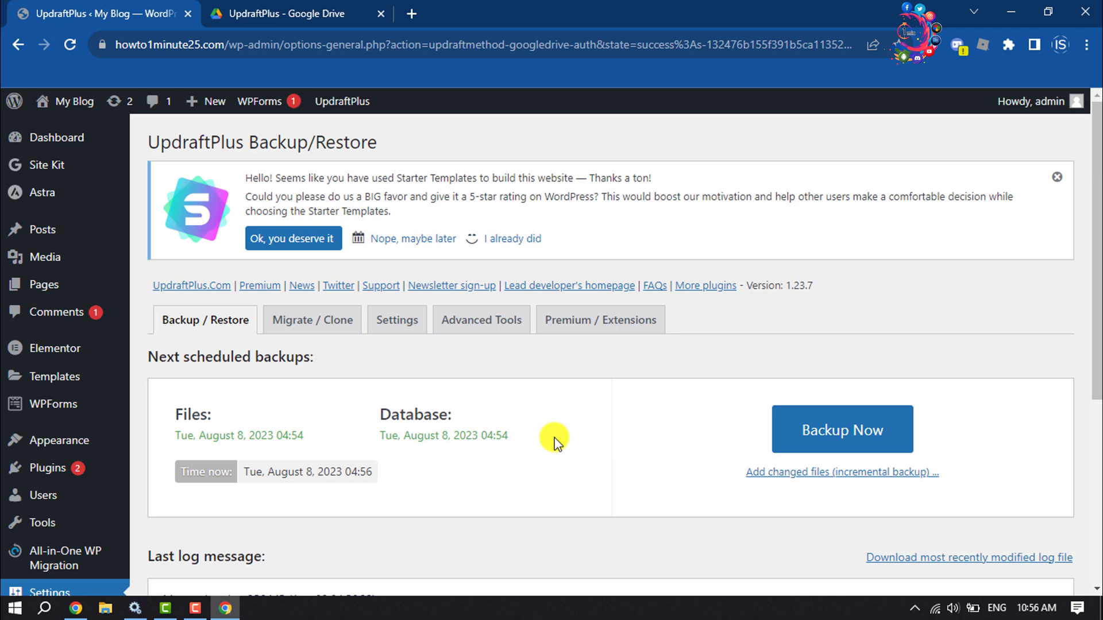
scroll(554, 442, down, 3)
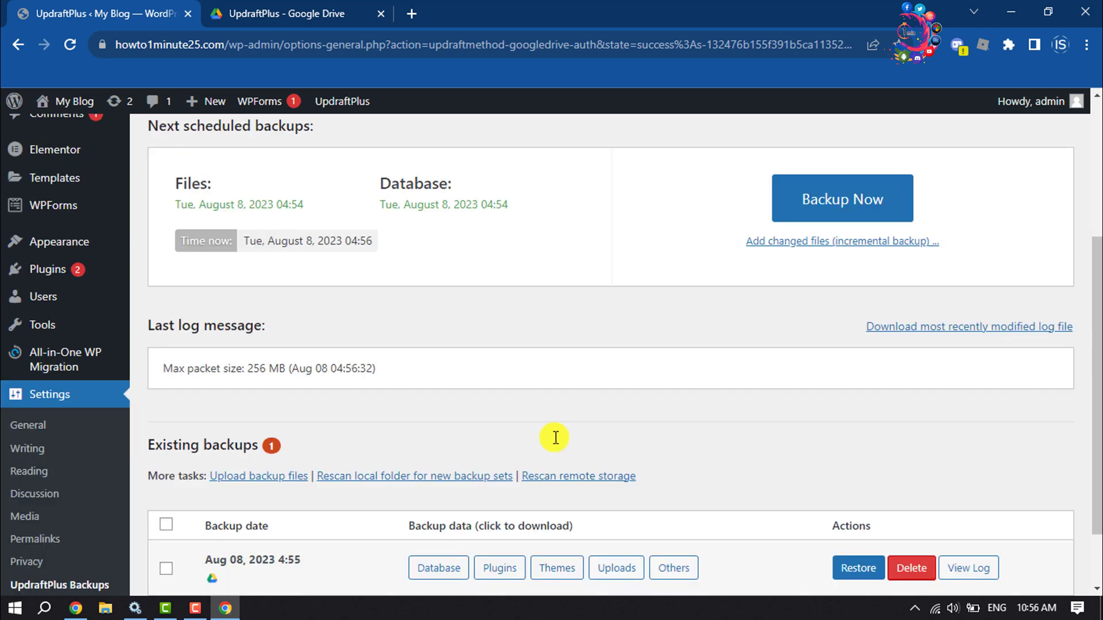
click(284, 13)
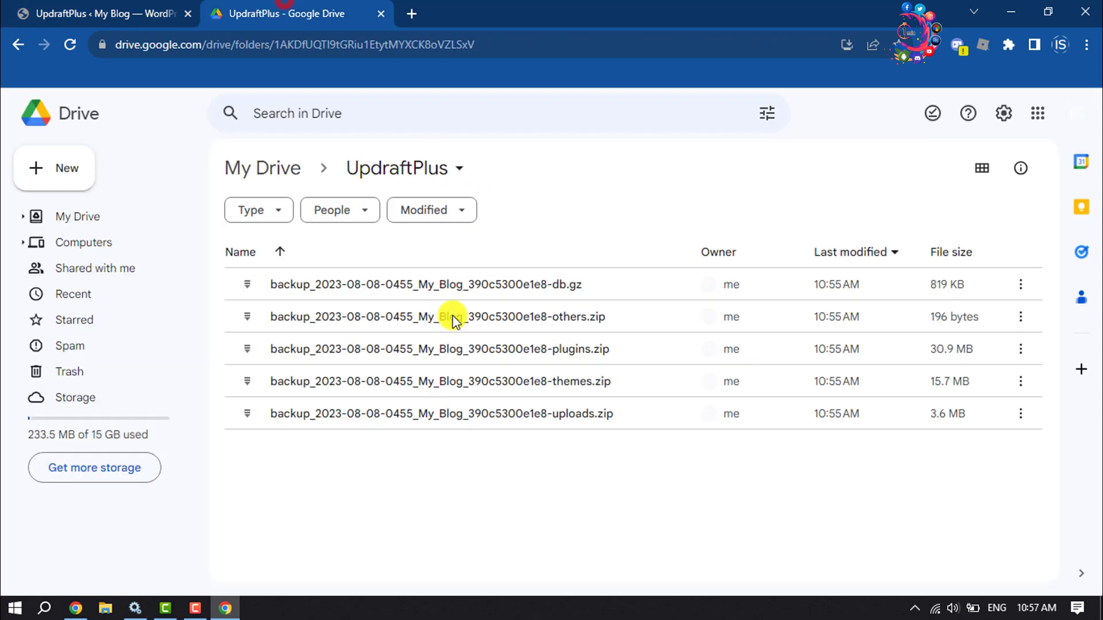
click(95, 13)
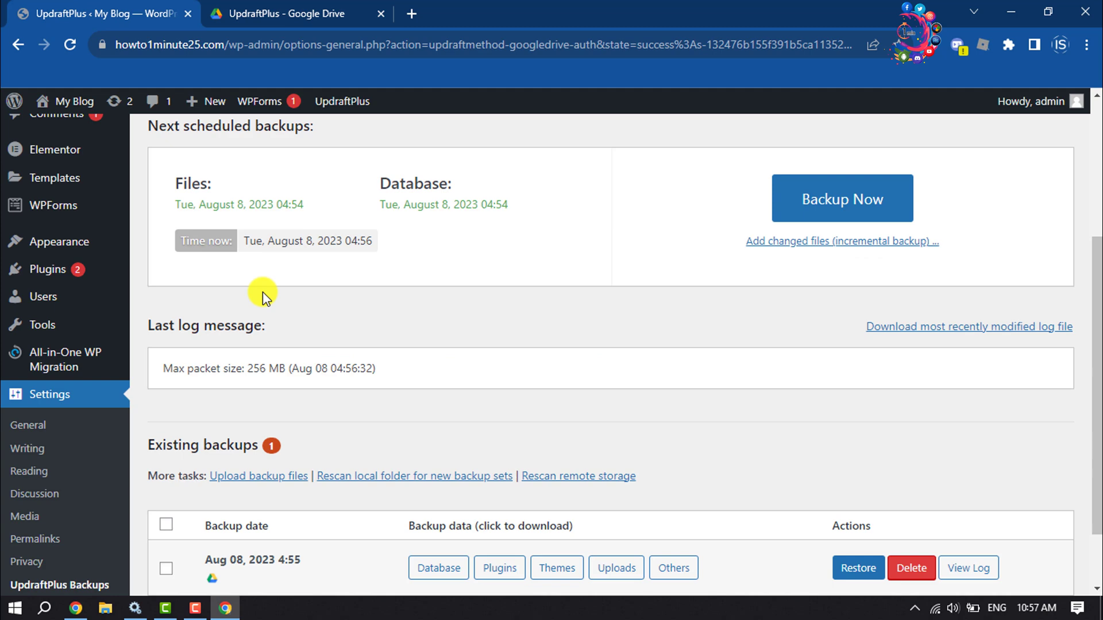
scroll(263, 292, down, 1)
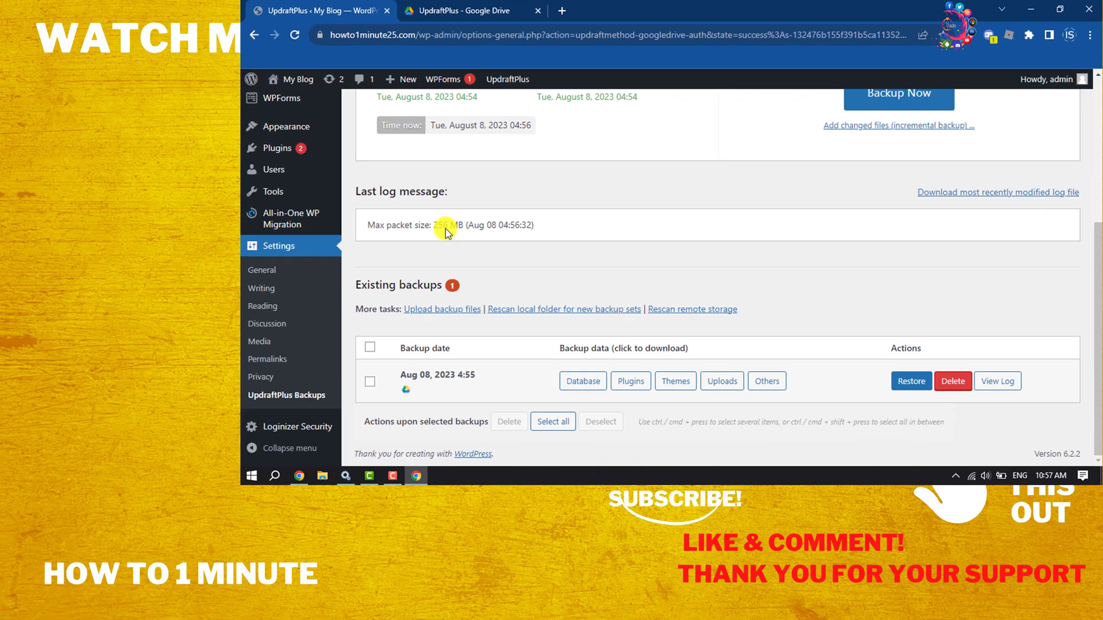